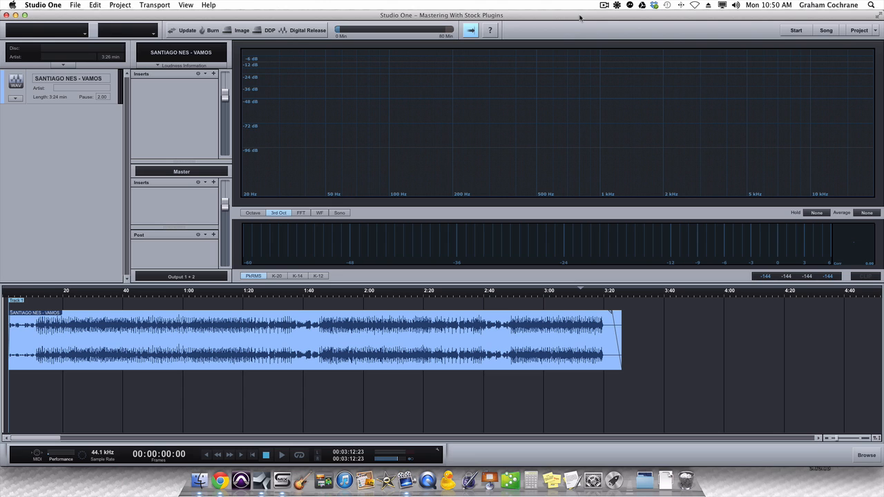
Play the unprocessed track from its beginning for about 28 seconds, without any inserts
{"action": "key", "text": "space"}
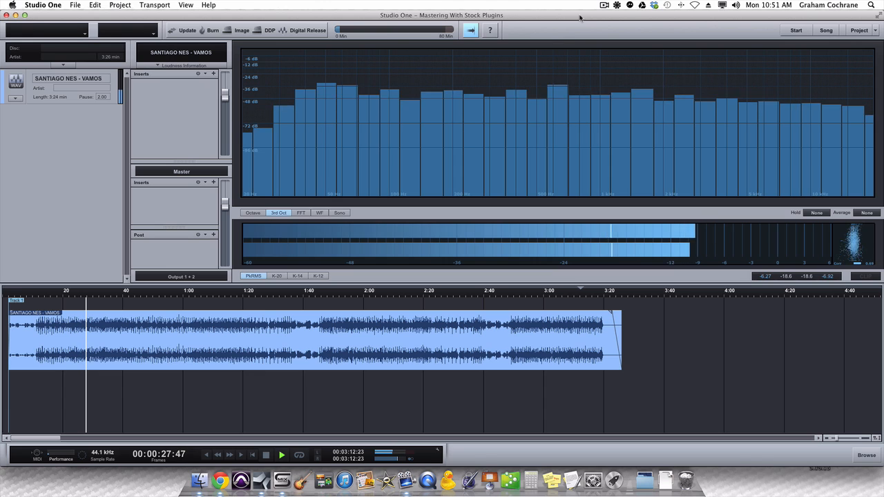
{"action": "key", "text": "space"}
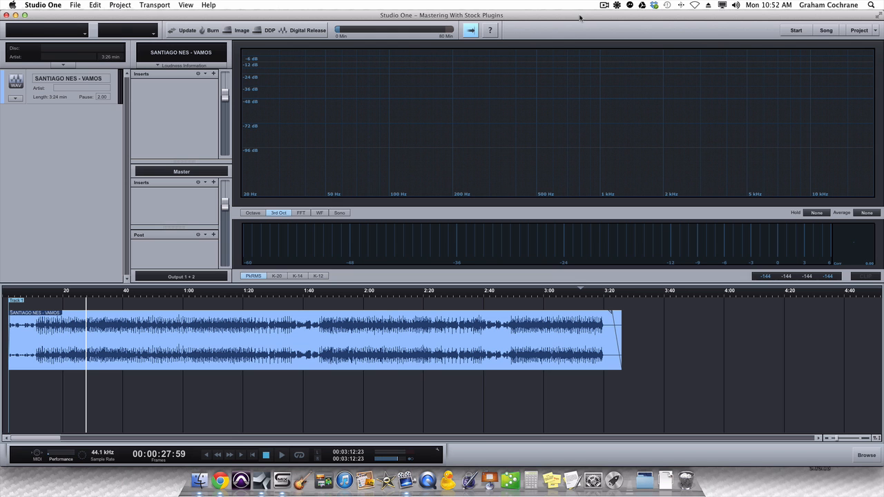
Save the project, insert a Pro EQ on the track and move the plugin window clear of the inserts
{"action": "key", "text": "super+s"}
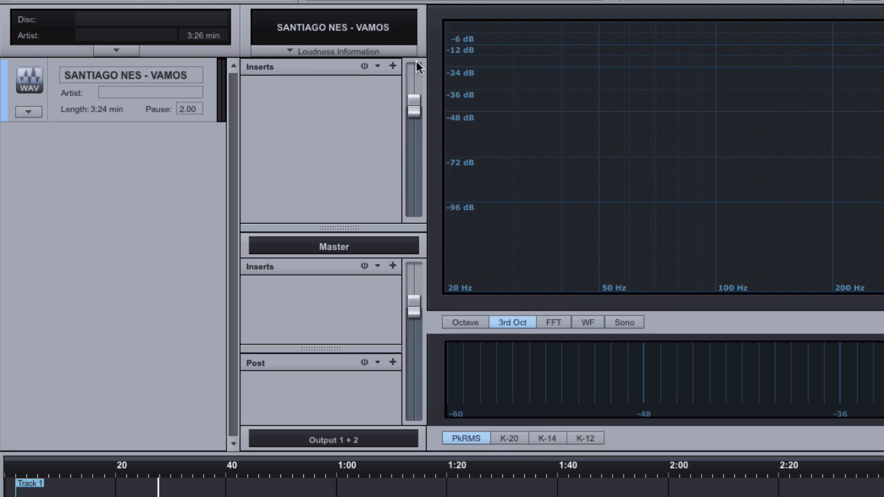
{"action": "left_click", "coordinate": [214, 73]}
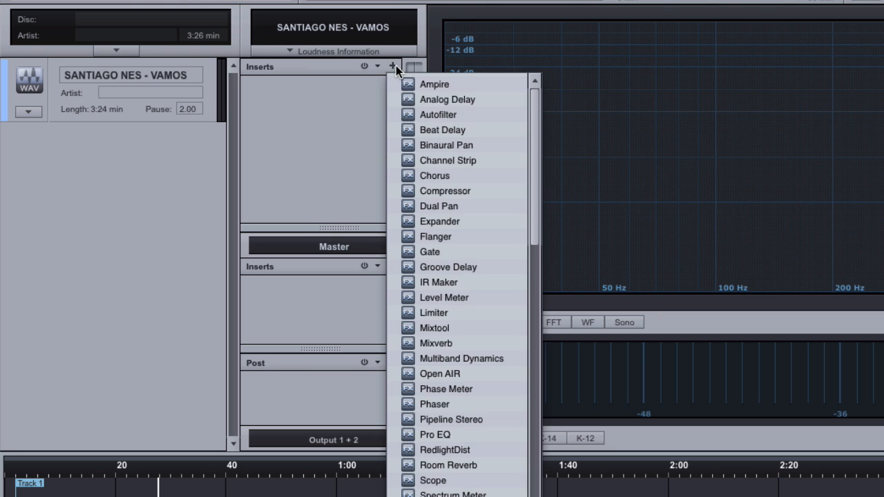
{"action": "left_click", "coordinate": [461, 434]}
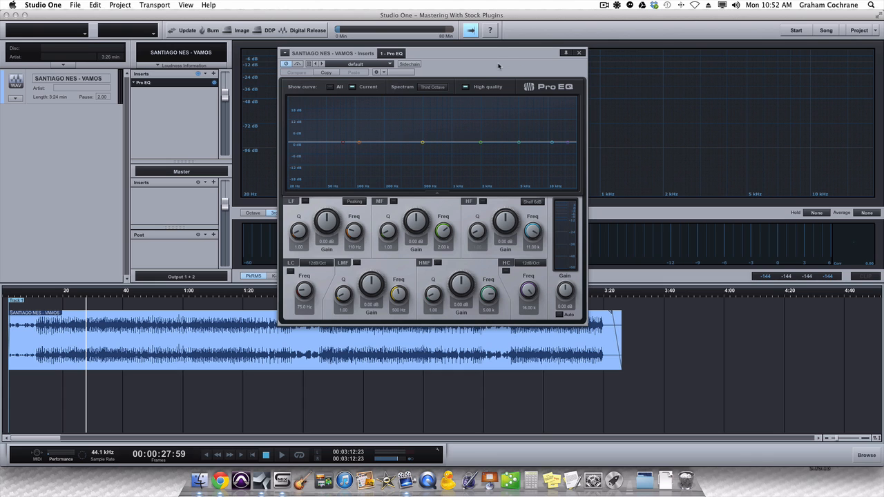
{"action": "left_click_drag", "start_coordinate": [493, 53], "coordinate": [528, 44]}
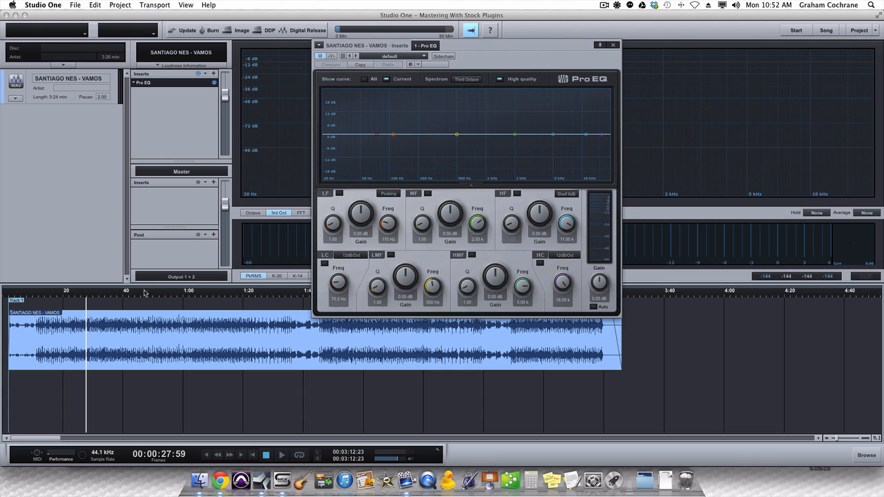
Play a few seconds of the track from about 0:33 with the flat Pro EQ in place
{"action": "left_click", "coordinate": [104, 296]}
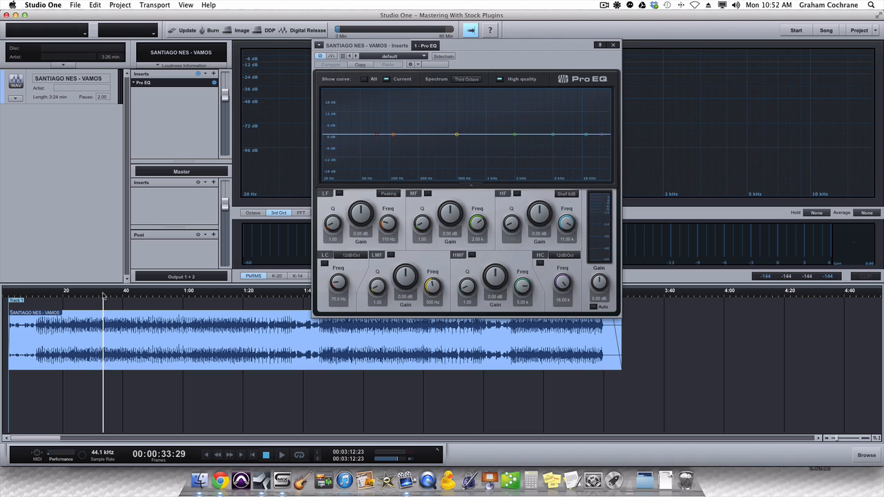
{"action": "key", "text": "space"}
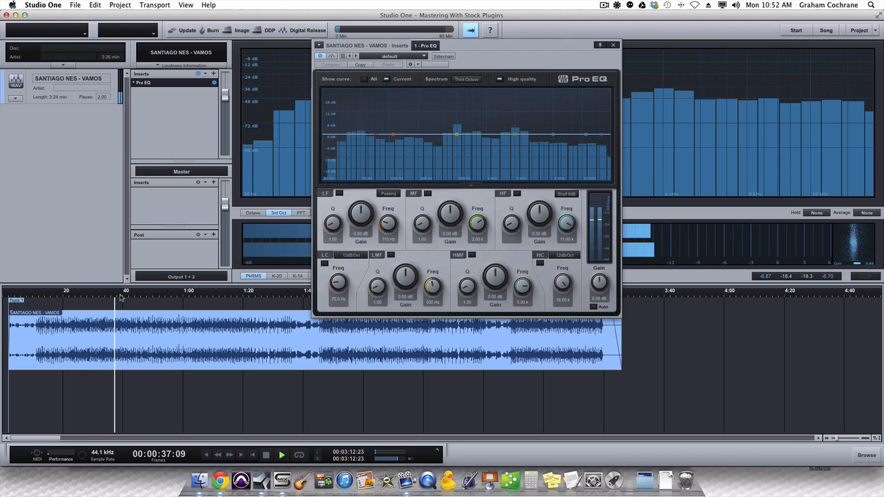
{"action": "key", "text": "space"}
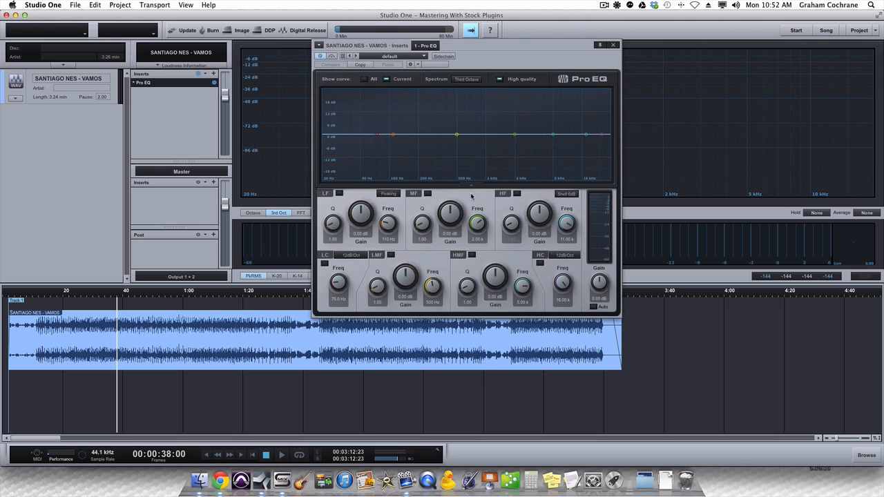
Enable the MF band and sweep a narrow boost during playback, setting Q to 9.80, gain to 13.92 dB and frequency to 3.48 kHz
{"action": "left_click", "coordinate": [427, 194]}
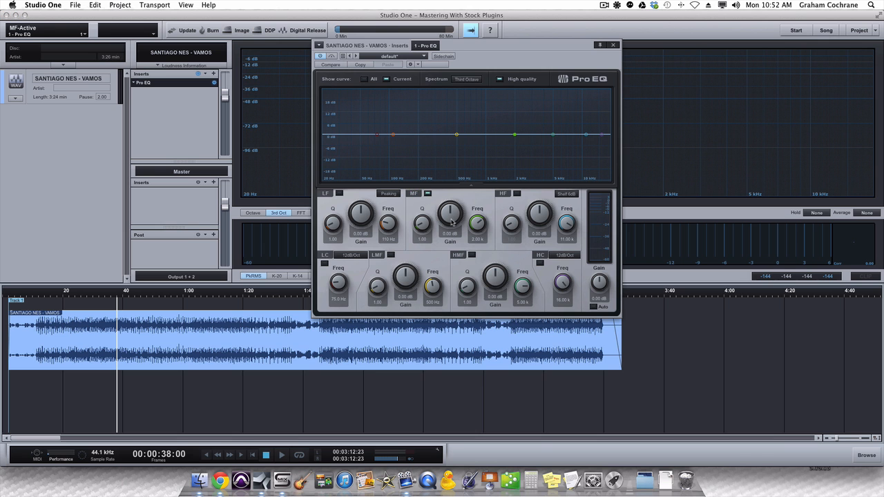
{"action": "key", "text": "space"}
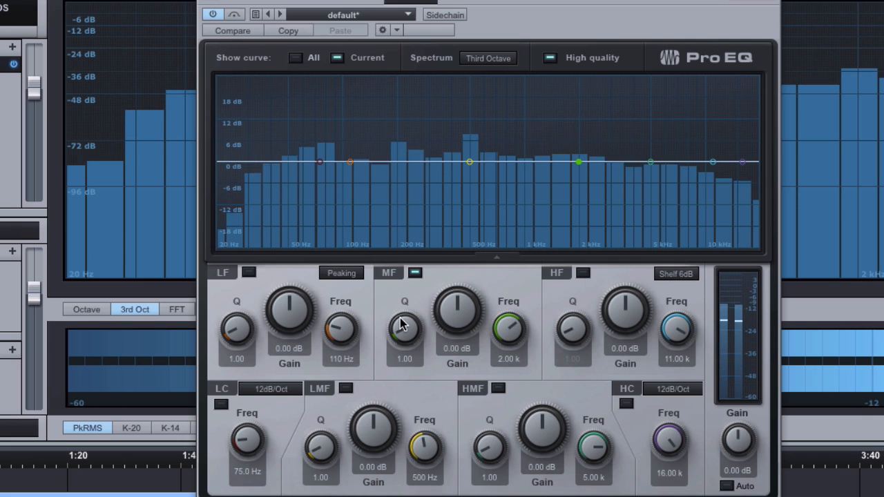
{"action": "left_click_drag", "start_coordinate": [402, 322], "coordinate": [465, 256]}
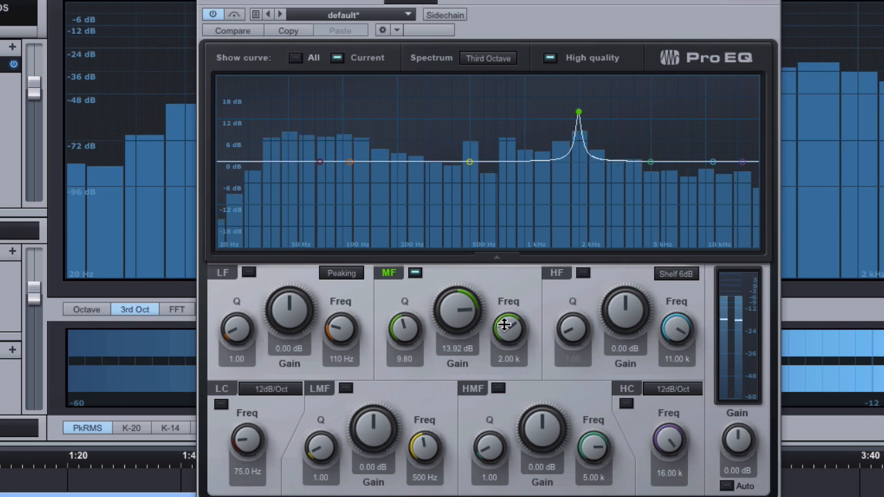
{"action": "left_click_drag", "start_coordinate": [505, 325], "coordinate": [509, 311]}
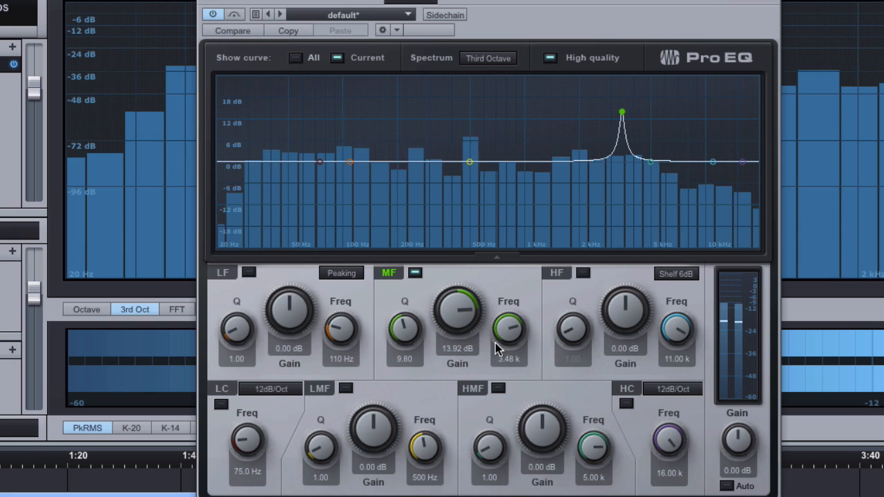
{"action": "mouse_move", "coordinate": [509, 331]}
{"action": "left_mouse_down"}
{"action": "mouse_move", "coordinate": [511, 320]}
{"action": "mouse_move", "coordinate": [509, 331]}
{"action": "left_mouse_up"}
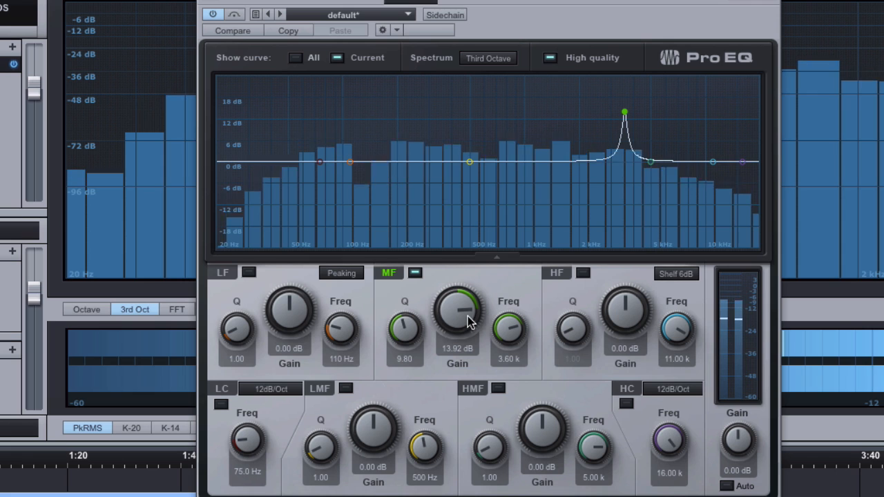
{"action": "left_click_drag", "start_coordinate": [512, 325], "coordinate": [513, 328]}
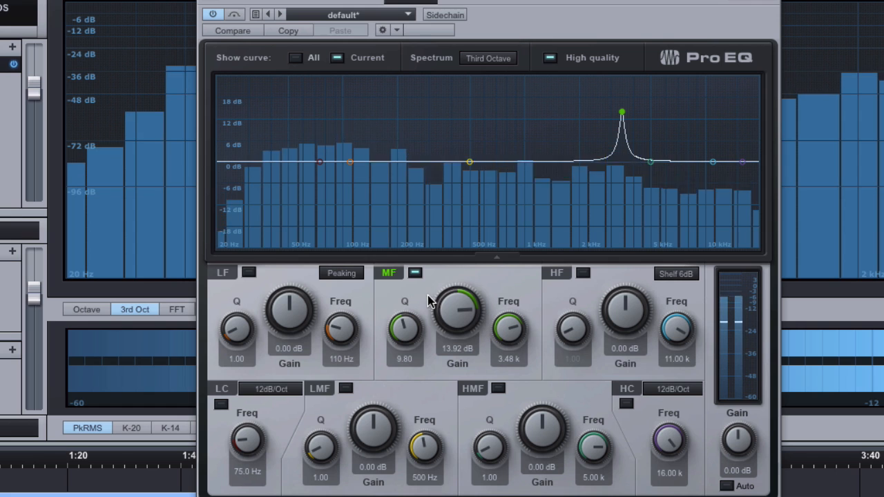
Compare the playing track with the exaggerated MF boost off and on, and stop playback
{"action": "left_click", "coordinate": [414, 273]}
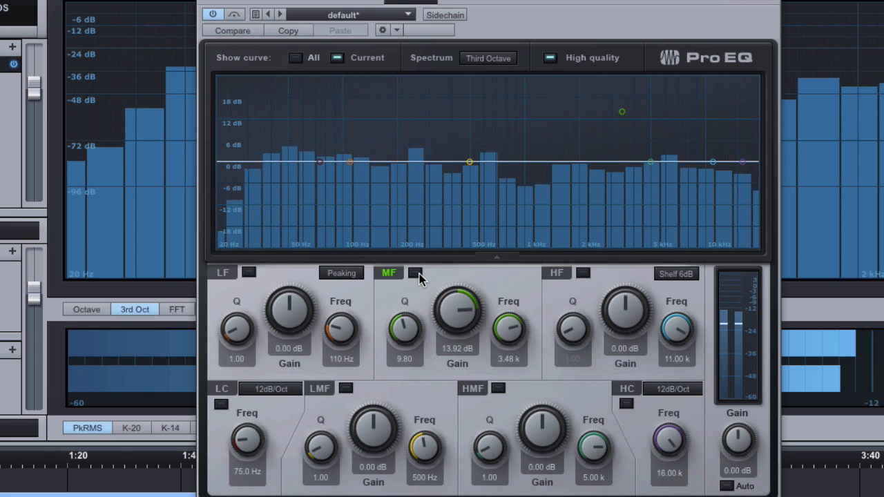
{"action": "left_click", "coordinate": [414, 273]}
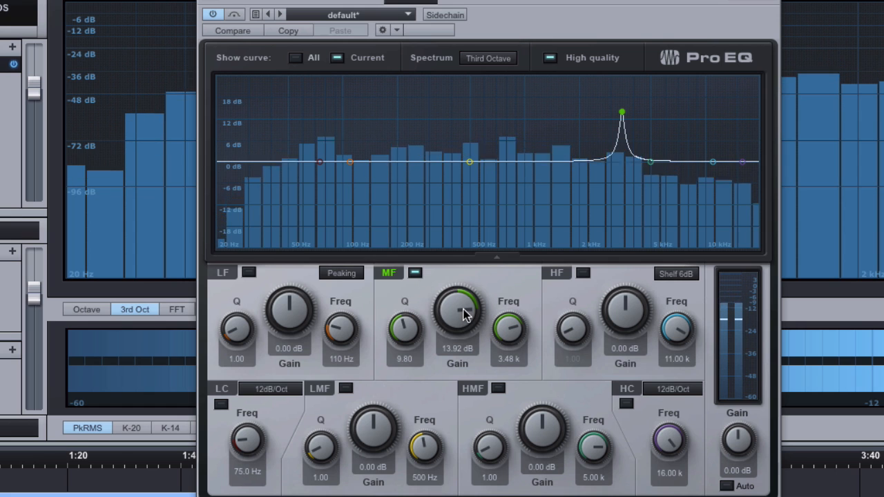
{"action": "key", "text": "space"}
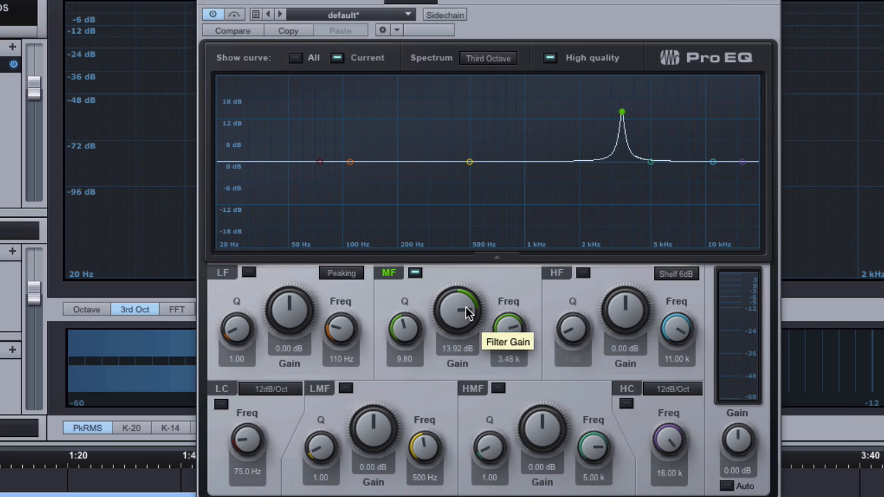
Reduce the MF band's gain to 2.40 dB and compare the playing track with the band off and on
{"action": "left_click_drag", "start_coordinate": [465, 307], "coordinate": [463, 350]}
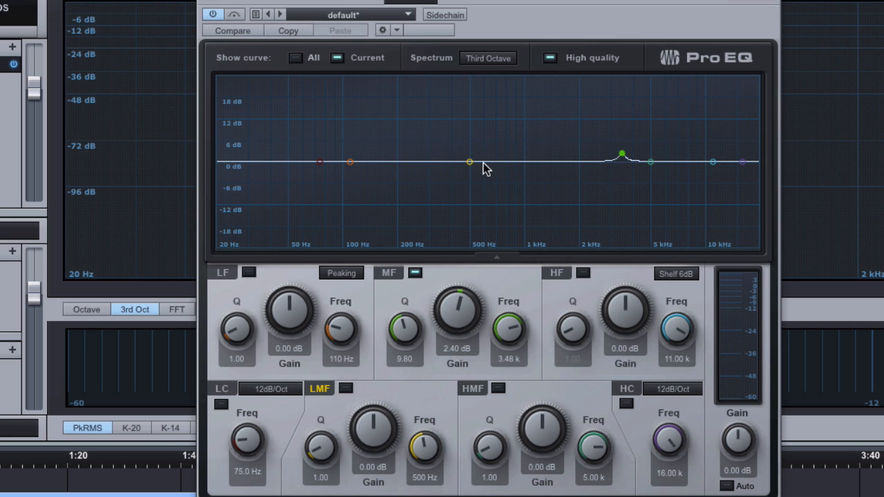
{"action": "key", "text": "space"}
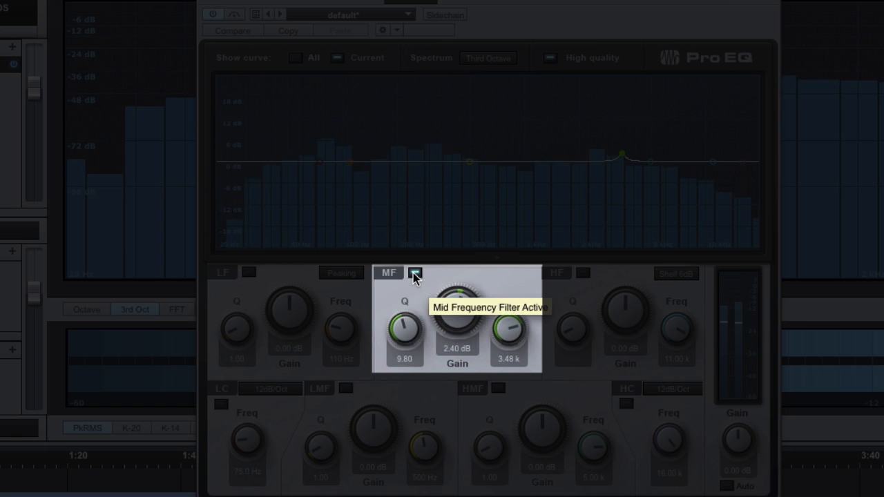
{"action": "left_click", "coordinate": [414, 274]}
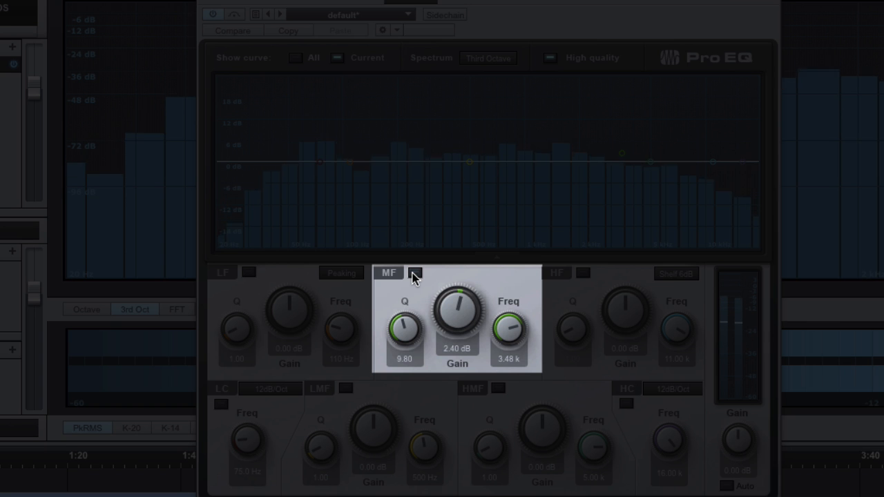
{"action": "left_click", "coordinate": [414, 274]}
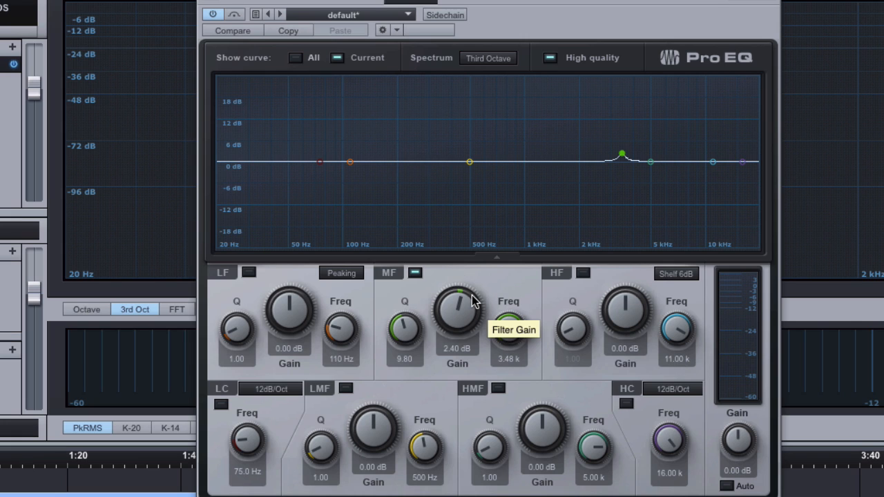
Enable the LMF band and sweep a boost during playback, setting Q to 5.01, gain to 18.24 dB and frequency to 536 Hz
{"action": "left_click", "coordinate": [346, 388]}
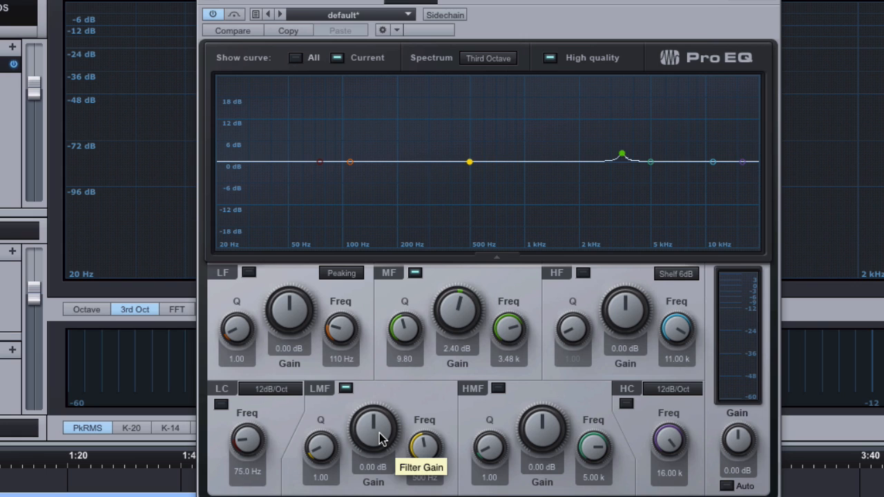
{"action": "left_click", "coordinate": [47, 477]}
{"action": "key", "text": "space"}
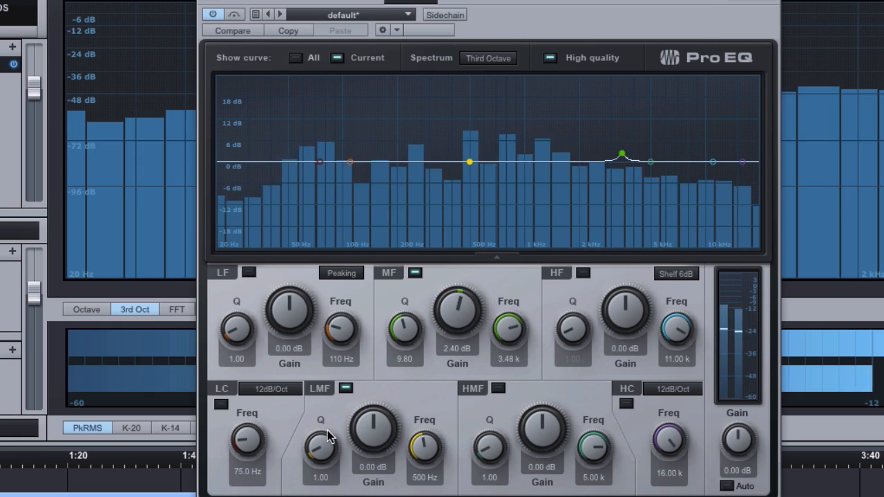
{"action": "left_click_drag", "start_coordinate": [325, 447], "coordinate": [324, 410]}
{"action": "left_click_drag", "start_coordinate": [373, 430], "coordinate": [375, 371]}
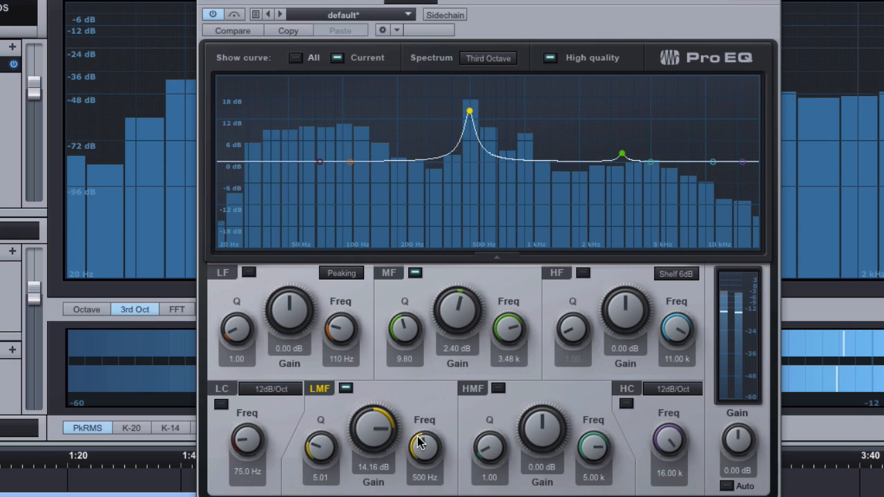
{"action": "mouse_move", "coordinate": [419, 436]}
{"action": "left_mouse_down"}
{"action": "mouse_move", "coordinate": [416, 452]}
{"action": "mouse_move", "coordinate": [426, 438]}
{"action": "mouse_move", "coordinate": [425, 447]}
{"action": "left_mouse_up"}
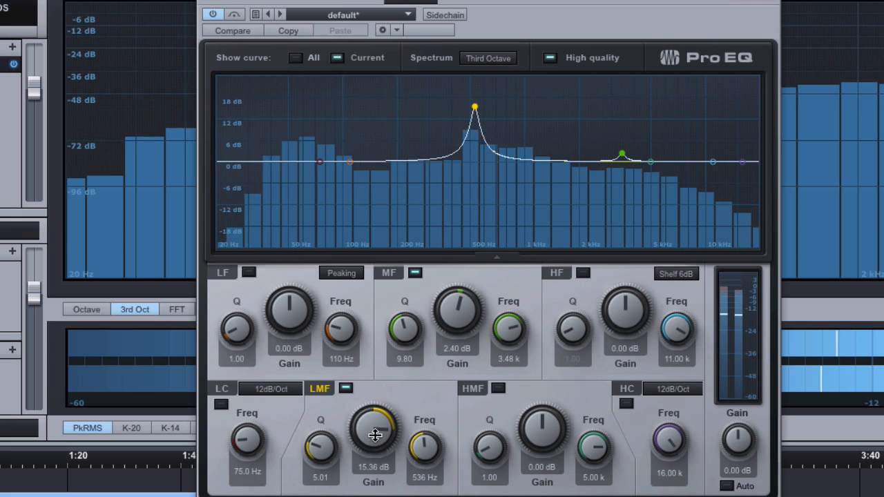
{"action": "left_click_drag", "start_coordinate": [371, 424], "coordinate": [373, 424]}
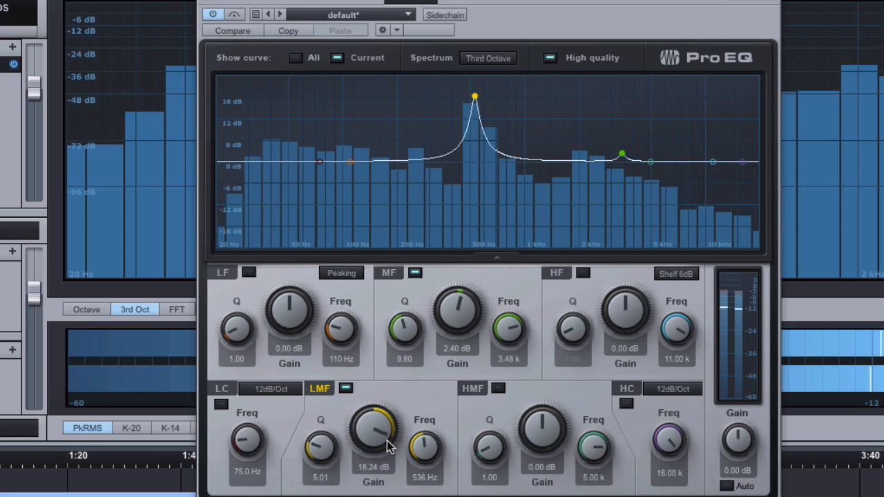
{"action": "key", "text": "space"}
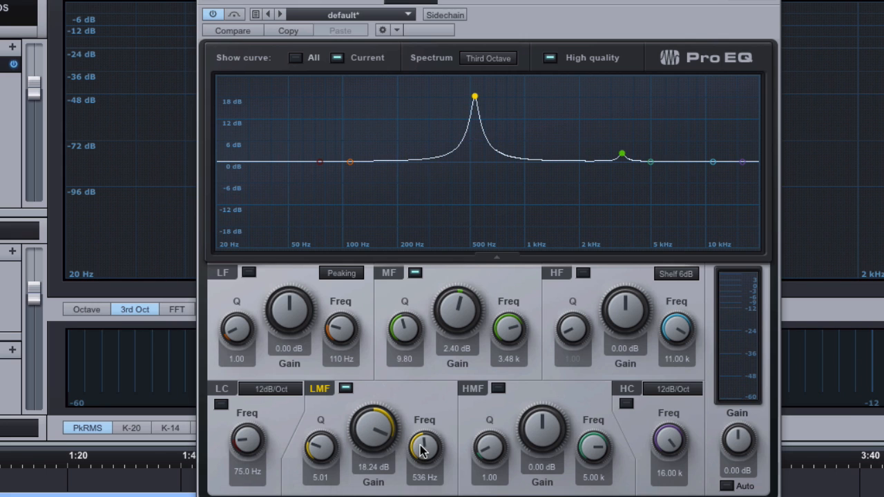
Turn the LMF boost into a cut with gain at -3.60 dB and Q at 5.53
{"action": "left_click_drag", "start_coordinate": [372, 429], "coordinate": [373, 496]}
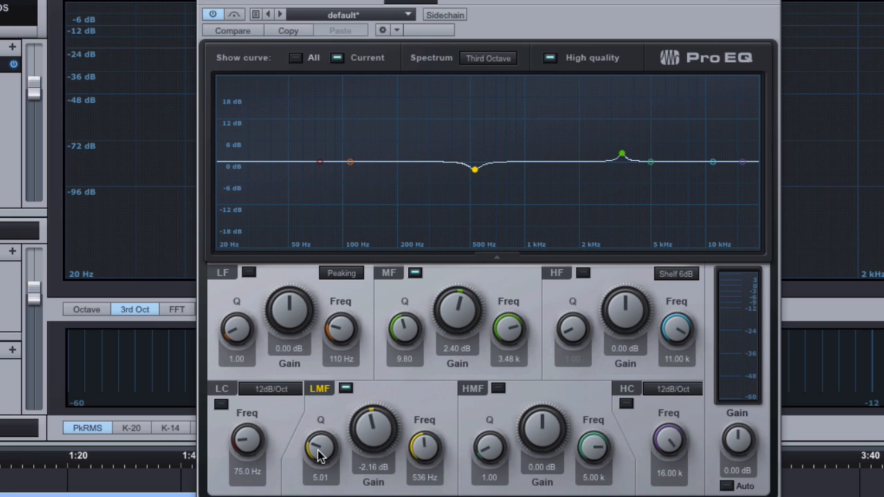
{"action": "left_click_drag", "start_coordinate": [316, 443], "coordinate": [320, 452]}
{"action": "left_click_drag", "start_coordinate": [368, 427], "coordinate": [371, 436]}
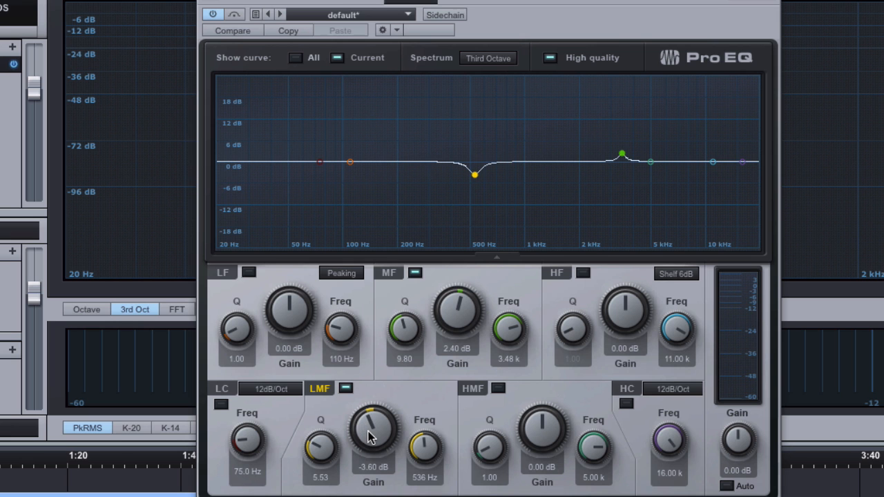
Compare the playing track with the LMF cut bypassed and active several times, leaving the band active
{"action": "left_click", "coordinate": [345, 389]}
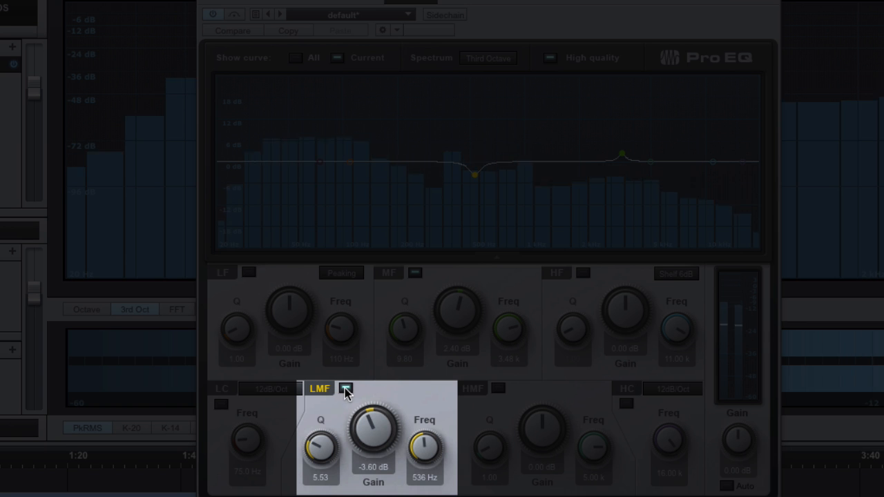
{"action": "left_click", "coordinate": [344, 389]}
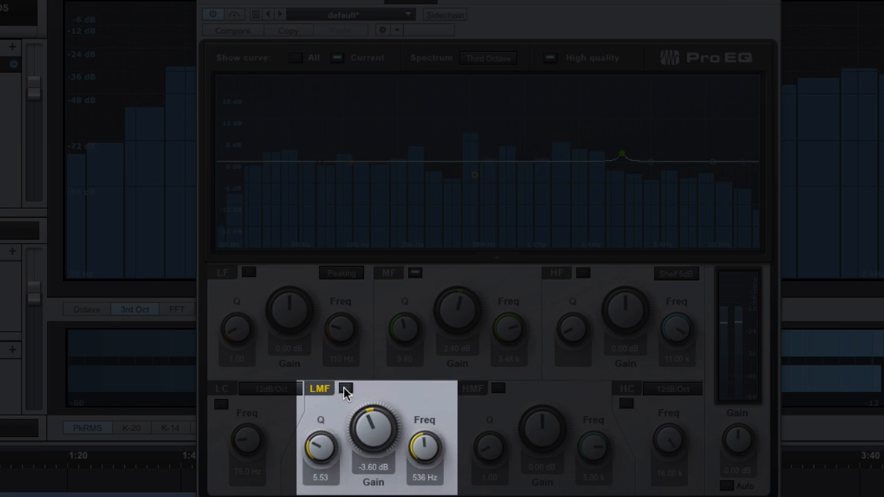
{"action": "left_click", "coordinate": [344, 388]}
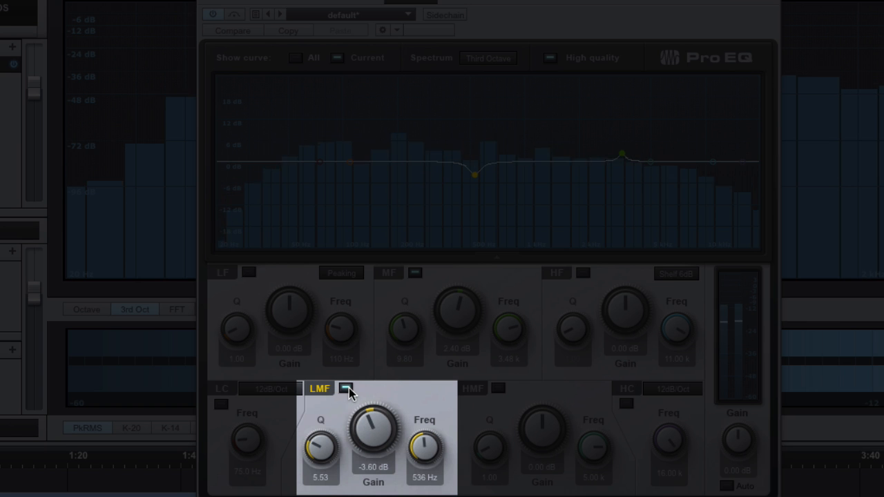
{"action": "left_click", "coordinate": [348, 389]}
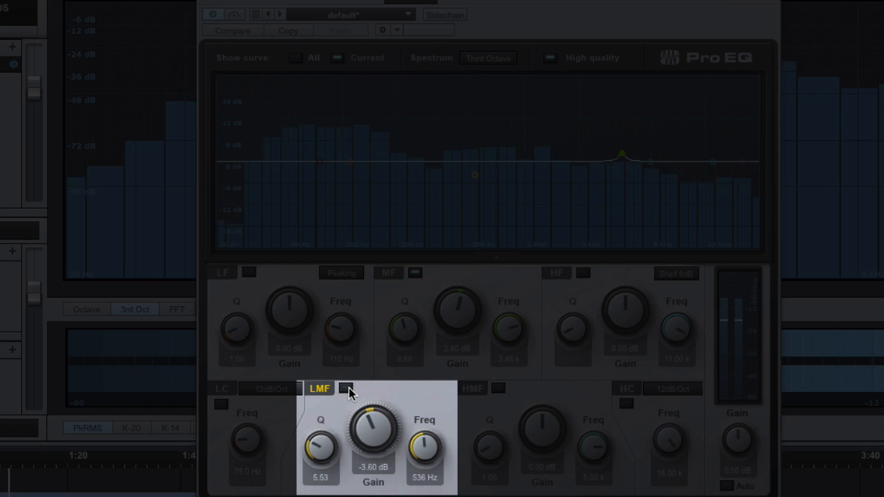
{"action": "left_click", "coordinate": [348, 388]}
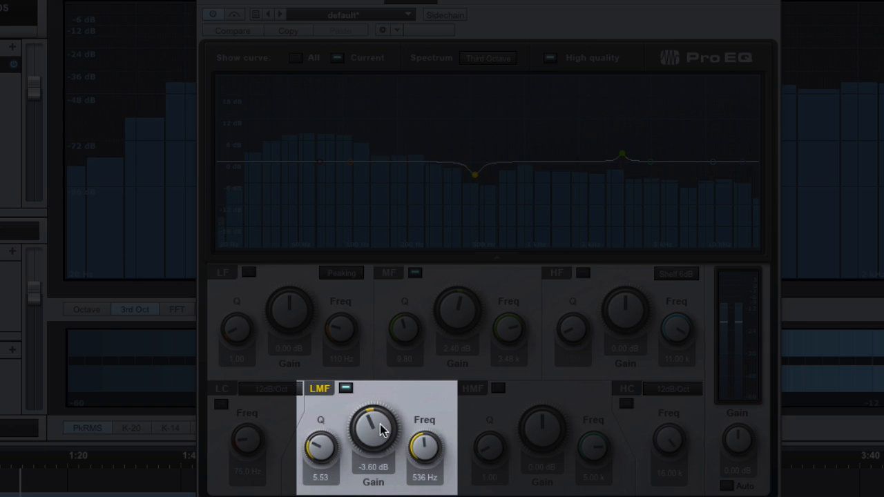
Stop playback and reduce the LMF band's cut to -2.40 dB
{"action": "key", "text": "space"}
{"action": "left_click_drag", "start_coordinate": [378, 425], "coordinate": [376, 420]}
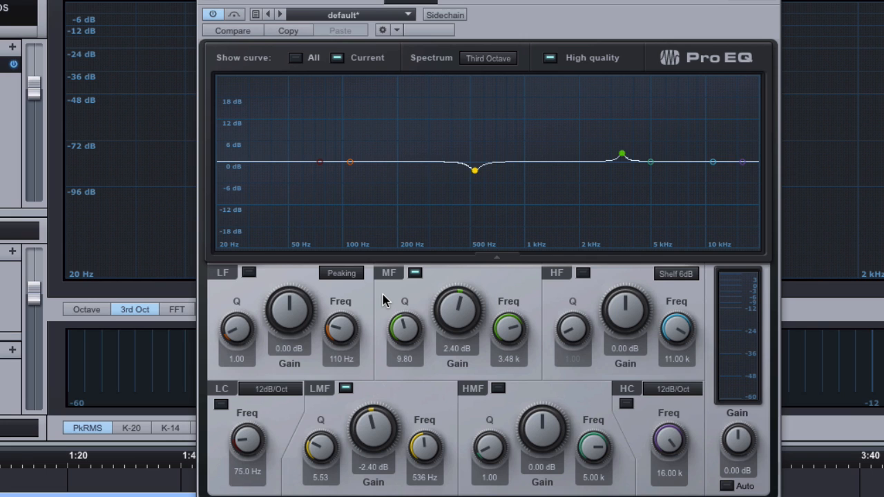
Enable the LF band and sweep a narrow boost during playback, setting Q to 8.25, gain to 13.92 dB and frequency to 205 Hz
{"action": "left_click", "coordinate": [250, 273]}
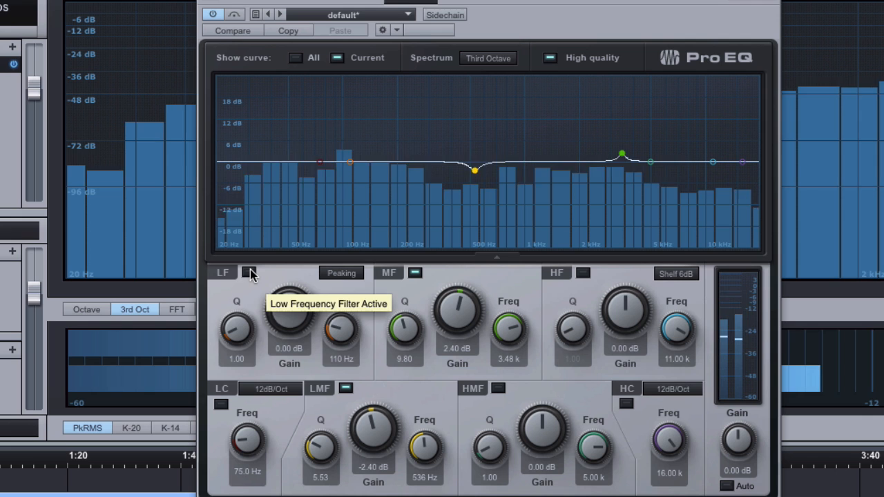
{"action": "left_click_drag", "start_coordinate": [291, 304], "coordinate": [297, 283]}
{"action": "left_click_drag", "start_coordinate": [232, 323], "coordinate": [235, 282]}
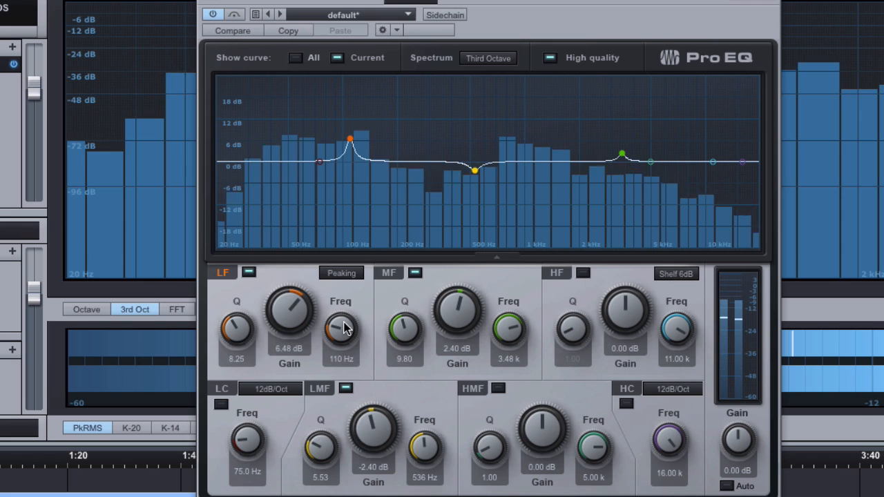
{"action": "left_click_drag", "start_coordinate": [349, 323], "coordinate": [299, 231]}
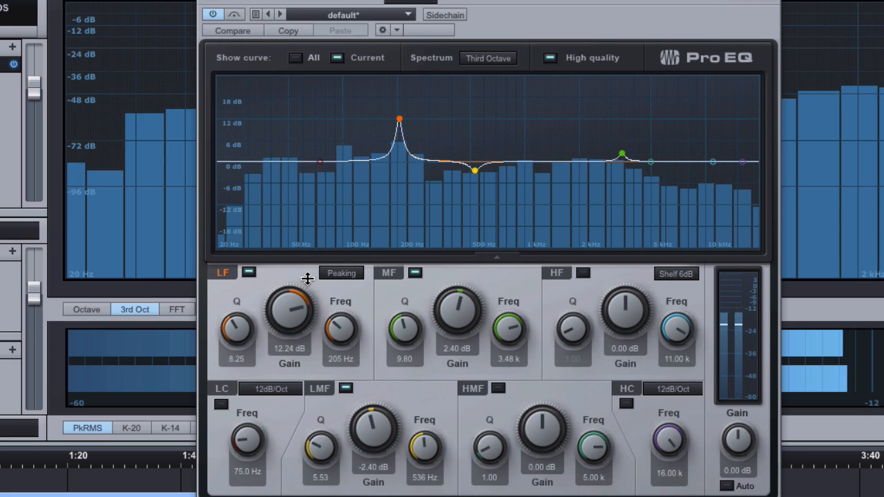
{"action": "left_click_drag", "start_coordinate": [335, 320], "coordinate": [336, 321]}
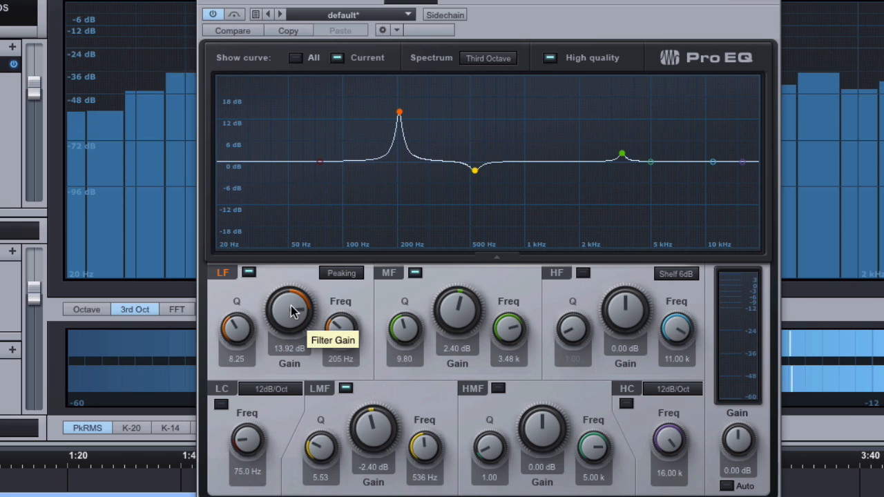
Lower the LF band's gain to 1.44 dB and Q to 5.01, and play the track to check the boost
{"action": "left_click_drag", "start_coordinate": [290, 312], "coordinate": [290, 339]}
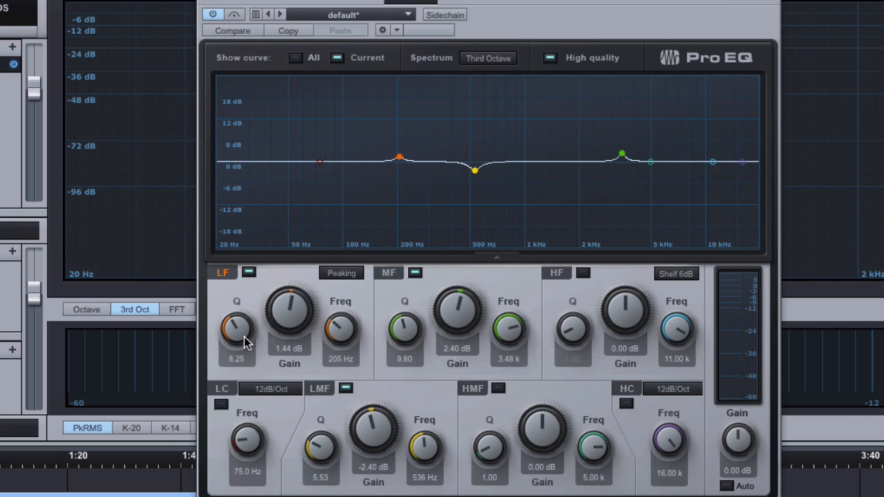
{"action": "left_click_drag", "start_coordinate": [239, 334], "coordinate": [229, 355]}
{"action": "key", "text": "space"}
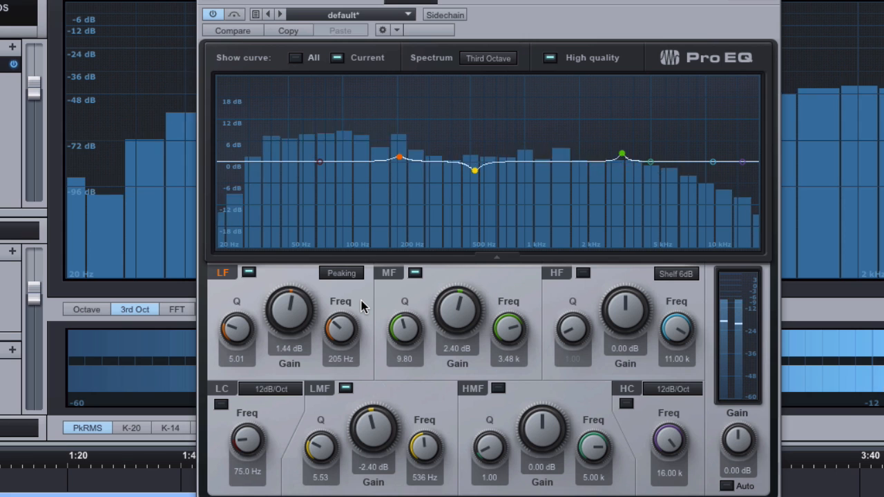
{"action": "key", "text": "space"}
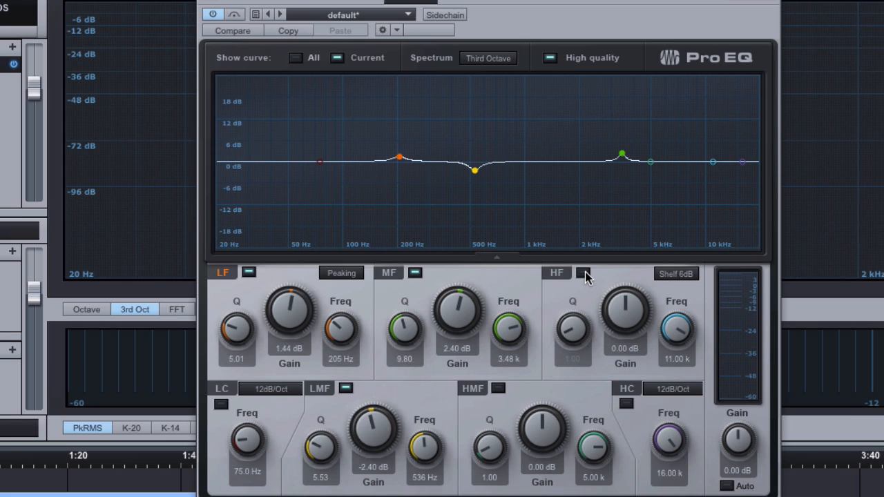
Enable the HF shelf band during playback and set its gain to 1.68 dB and frequency to 6.78 kHz
{"action": "key", "text": "space"}
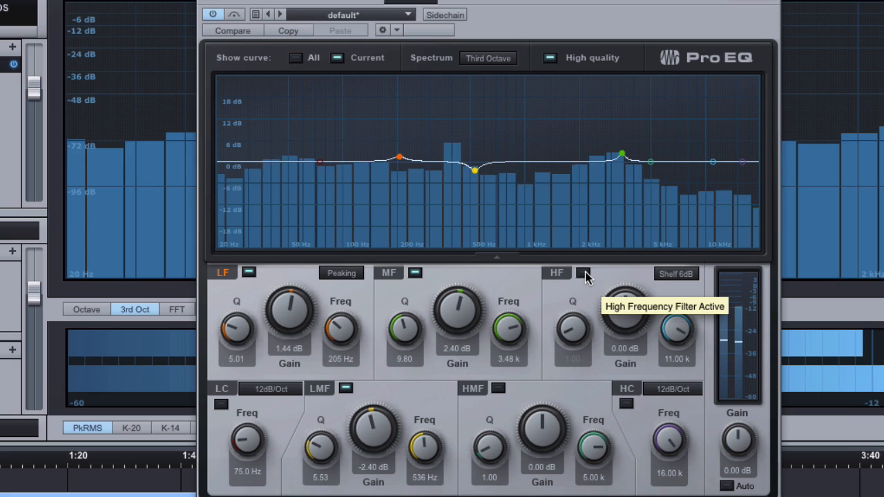
{"action": "left_click", "coordinate": [584, 274]}
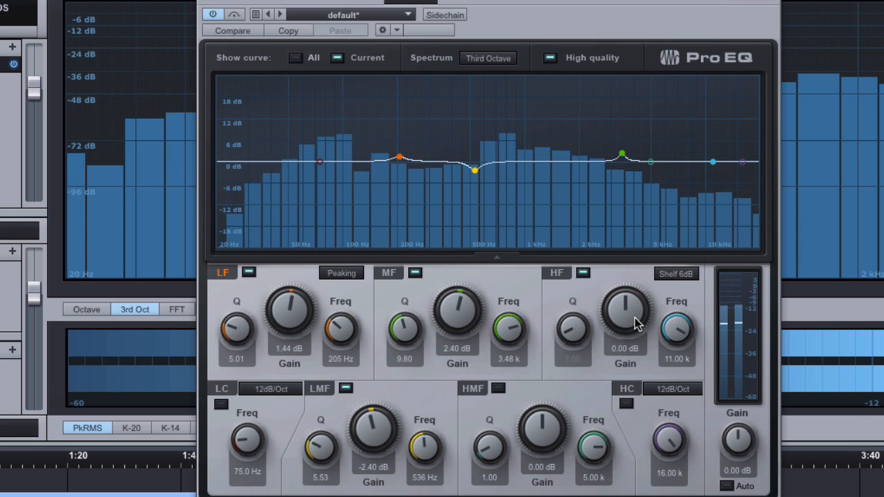
{"action": "left_click_drag", "start_coordinate": [635, 318], "coordinate": [627, 305]}
{"action": "left_click_drag", "start_coordinate": [680, 335], "coordinate": [676, 337]}
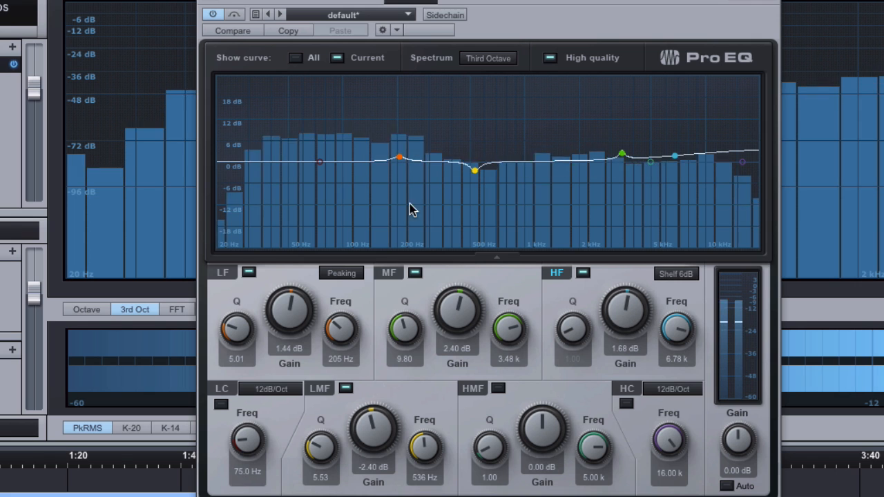
Compare the playing track with the HF shelf off and on, leave the band active and stop playback
{"action": "left_click", "coordinate": [583, 274]}
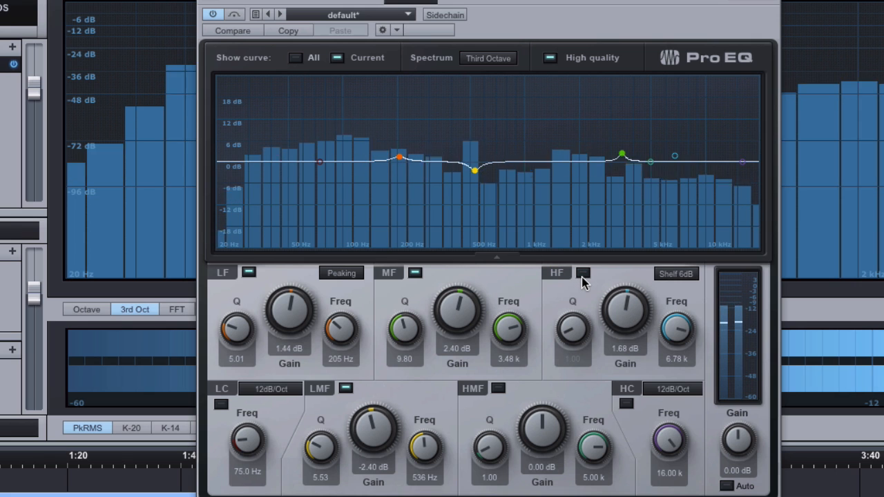
{"action": "left_click", "coordinate": [583, 275]}
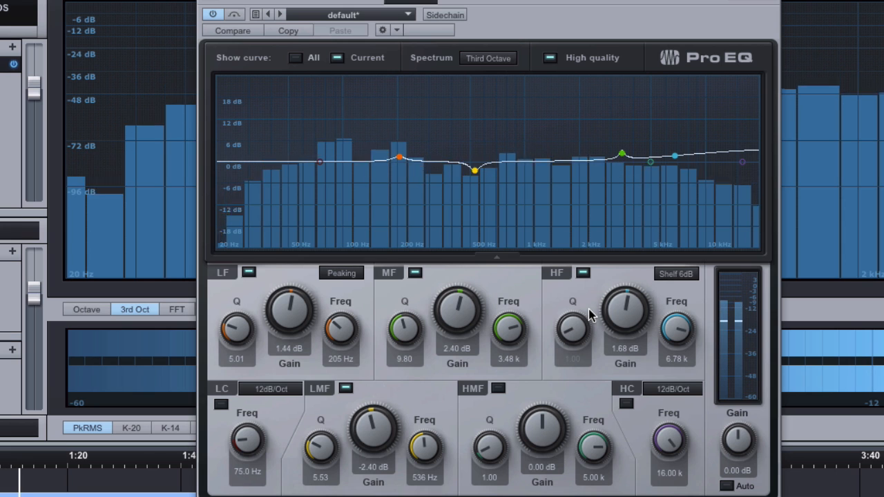
{"action": "key", "text": "space"}
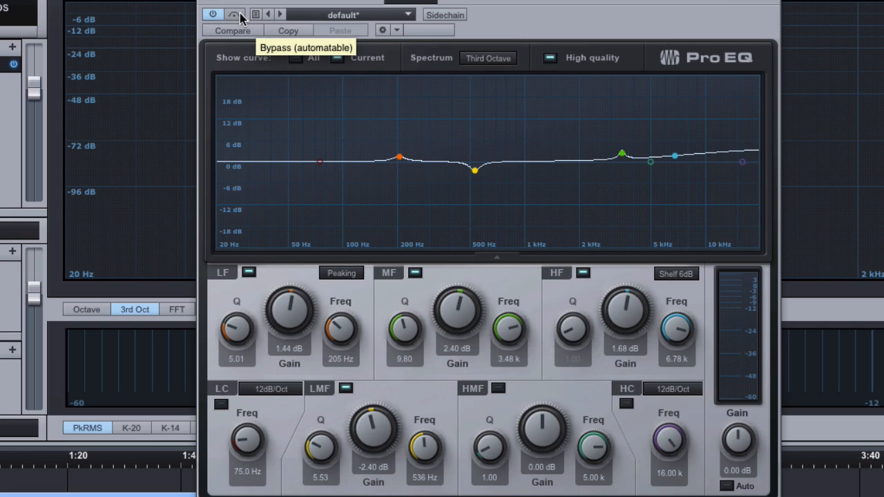
Play the track and compare it with the whole Pro EQ bypassed and active several times, leaving the EQ active
{"action": "key", "text": "space"}
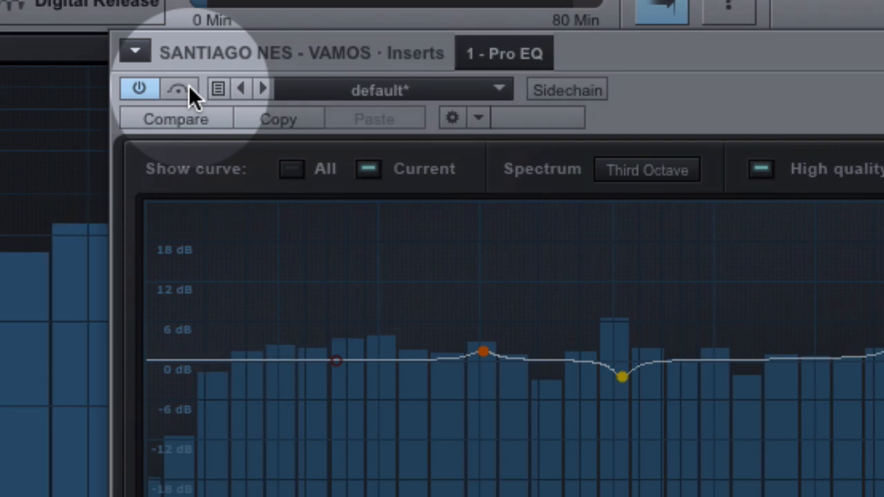
{"action": "left_click", "coordinate": [189, 87]}
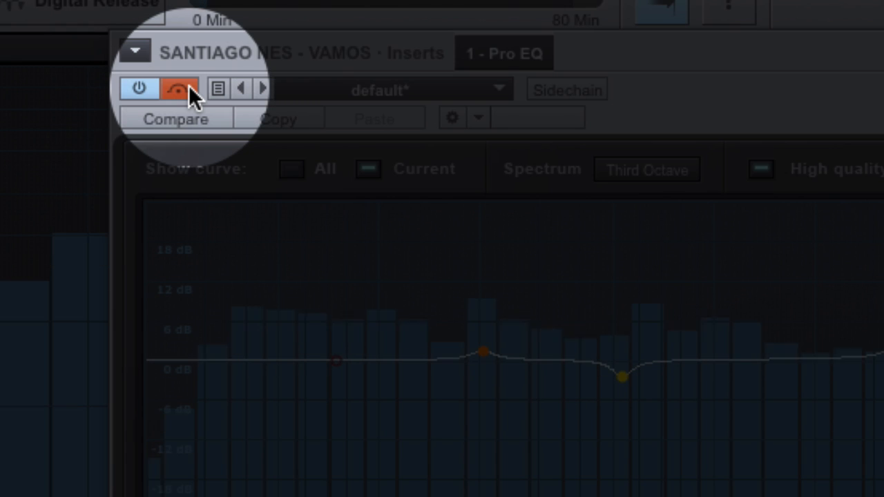
{"action": "left_click", "coordinate": [189, 86]}
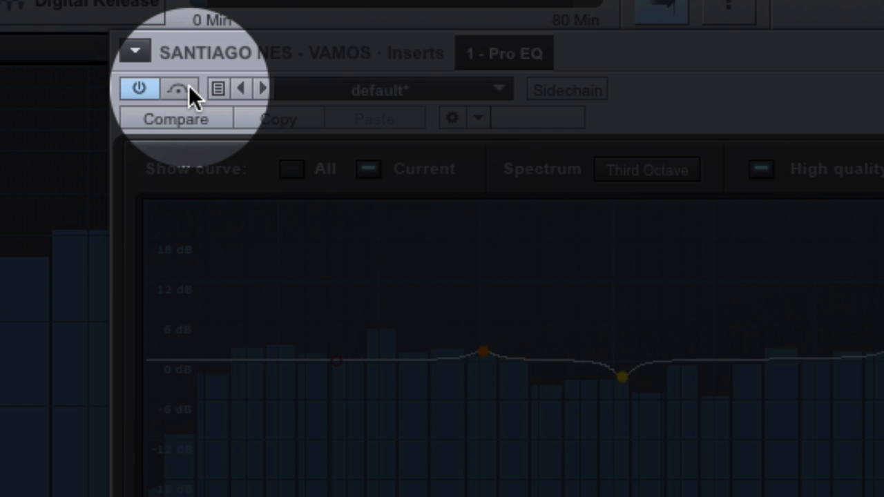
{"action": "left_click", "coordinate": [189, 87]}
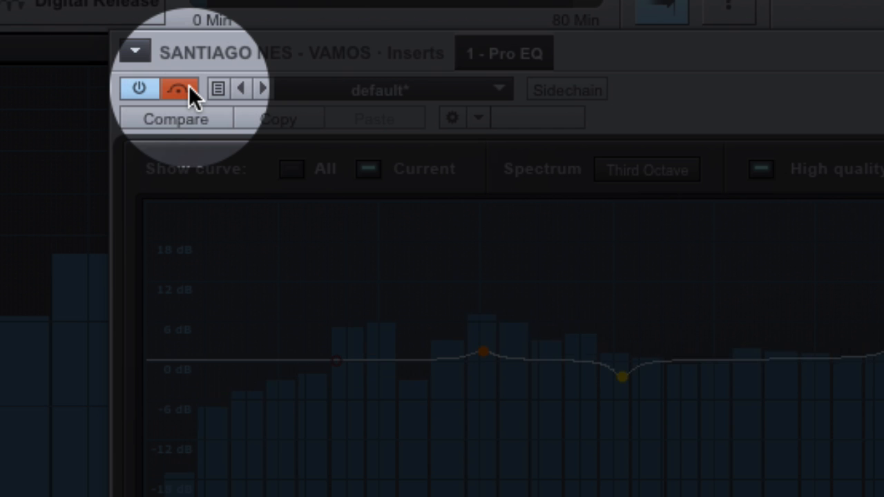
{"action": "left_click", "coordinate": [188, 86]}
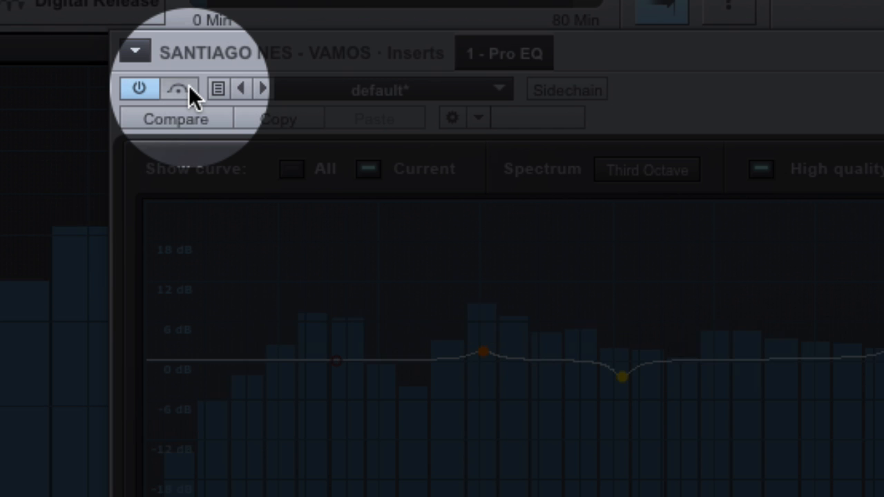
{"action": "left_click", "coordinate": [189, 86]}
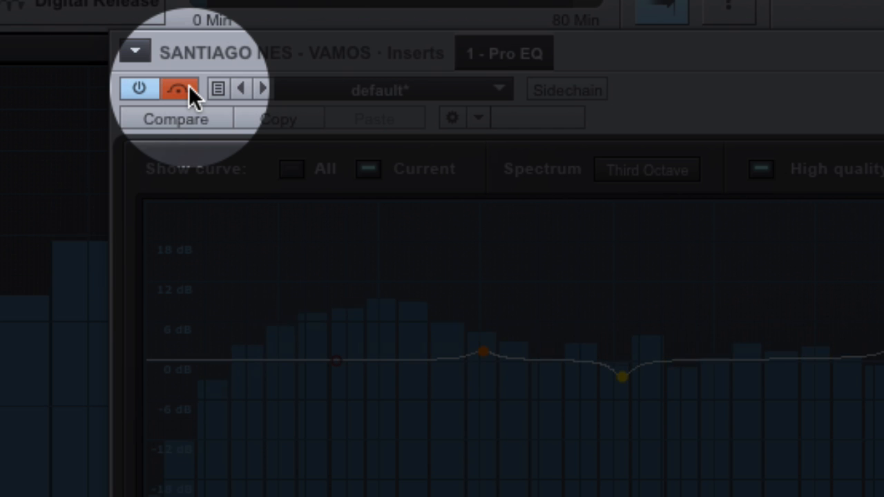
{"action": "left_click", "coordinate": [188, 86]}
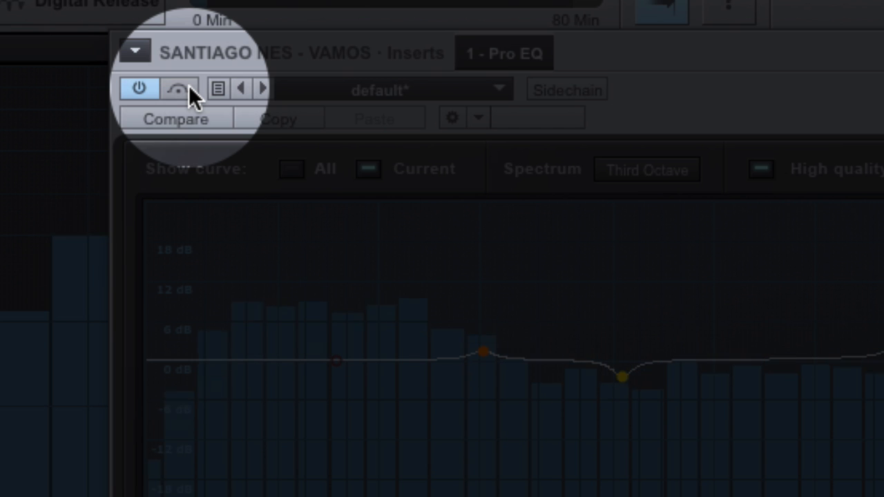